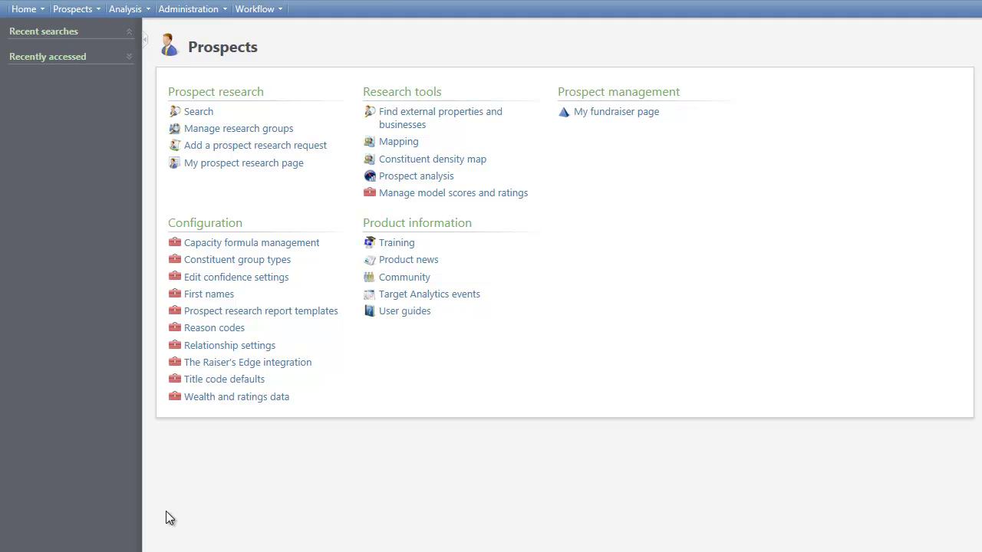
Step: Limit the prospect search to RP records only and enter the prospect's last name
{"action": "left_click", "coordinate": [187, 115]}
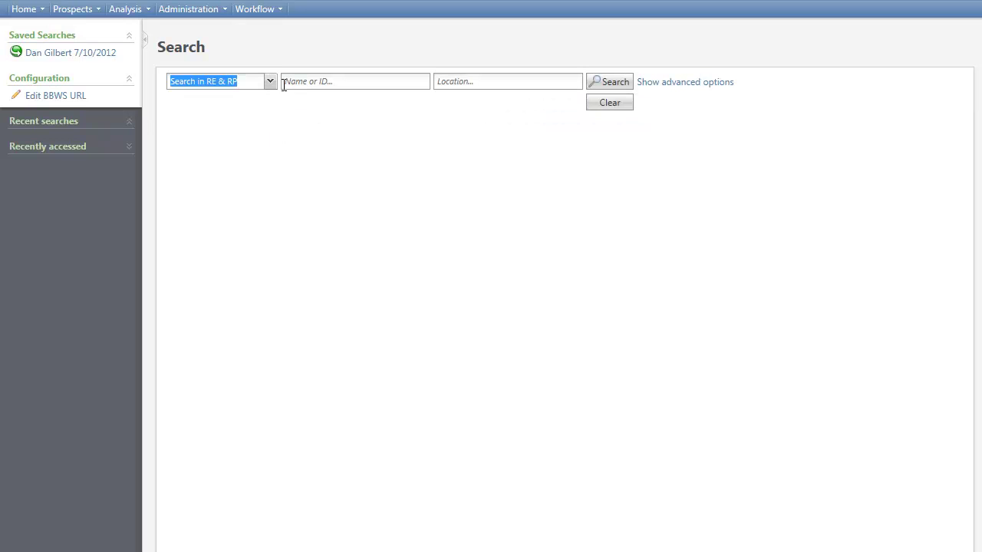
{"action": "left_click", "coordinate": [270, 83]}
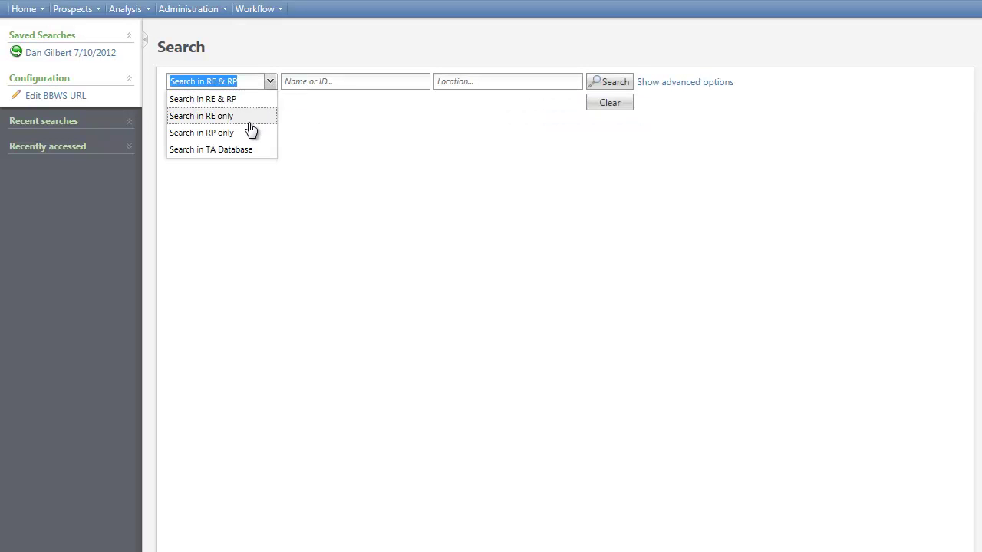
{"action": "left_click", "coordinate": [245, 136]}
{"action": "left_click", "coordinate": [304, 80]}
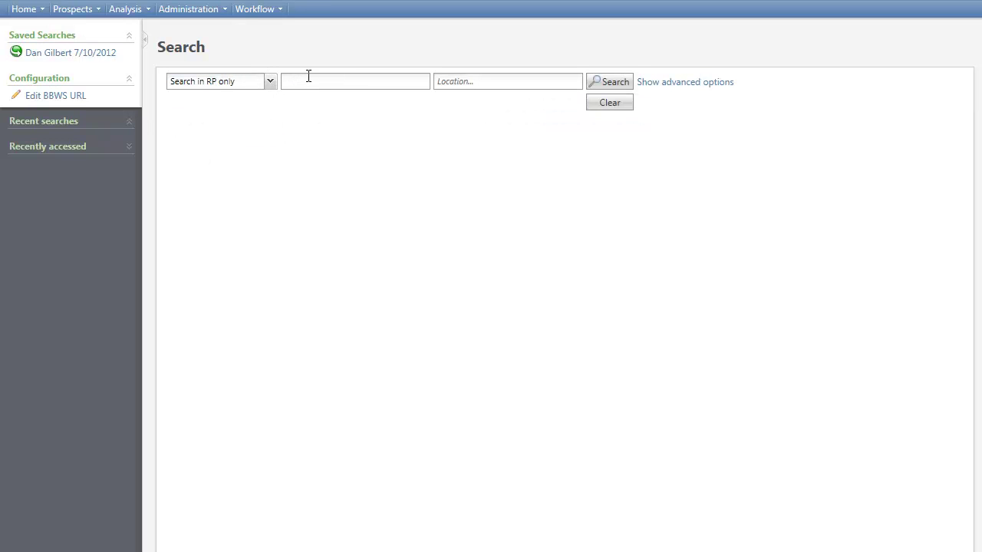
{"action": "type", "text": "Gilbert"}
Step: Add the prospect's first name and middle initial, search, and open the matching research record
{"action": "left_click", "coordinate": [659, 83]}
{"action": "left_click", "coordinate": [655, 230]}
{"action": "type", "text": "Dan"}
{"action": "key", "text": "Tab"}
{"action": "type", "text": "B"}
{"action": "left_click", "coordinate": [613, 82]}
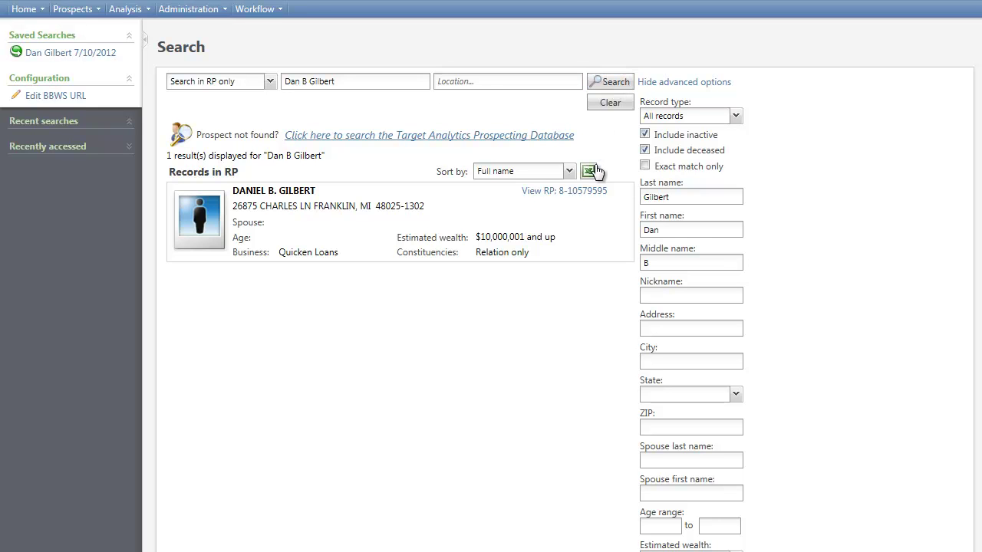
{"action": "left_click", "coordinate": [588, 190]}
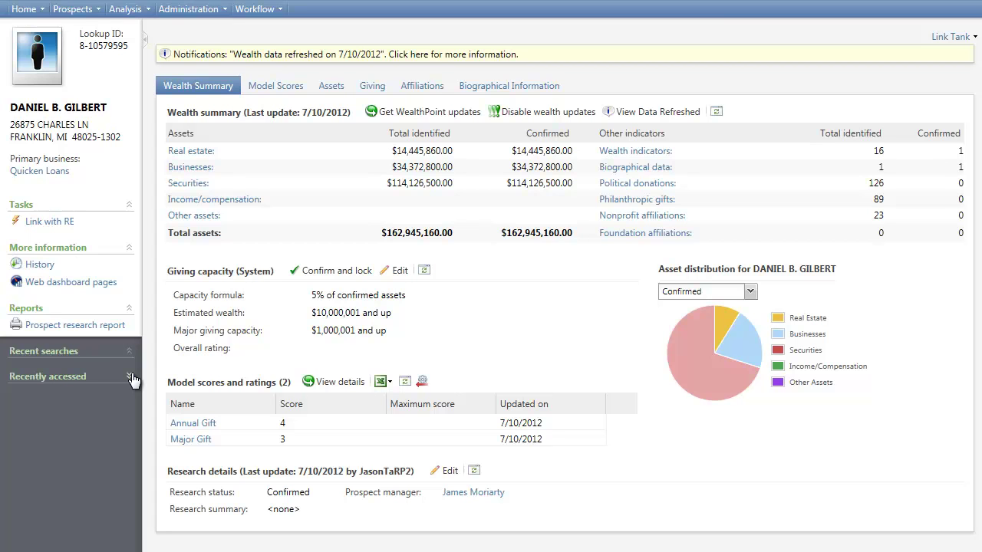
Step: Expand the Recently accessed list of prospect records in the left sidebar
{"action": "left_click", "coordinate": [130, 376]}
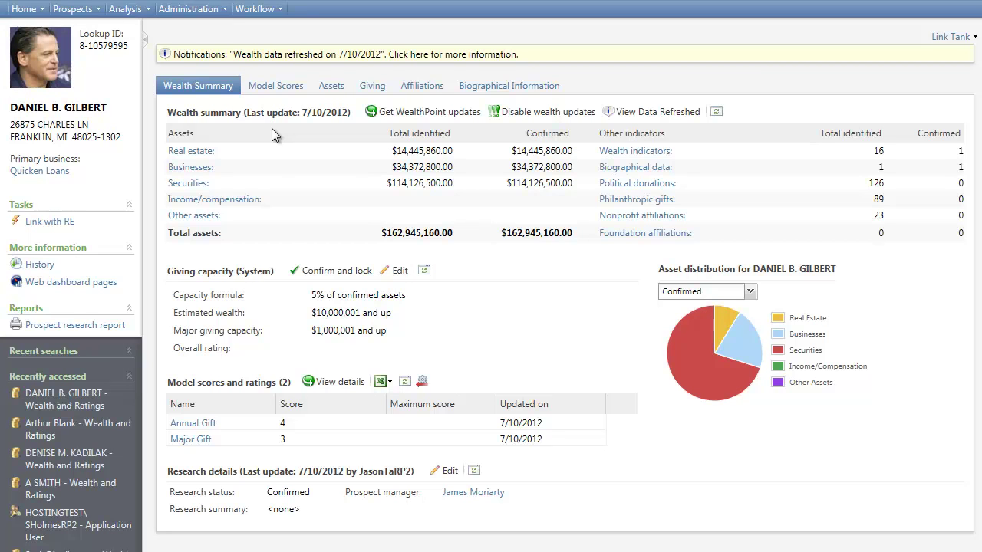
Step: Show the Model Scores tab and expand the details of the Annual Gift score
{"action": "left_click", "coordinate": [278, 89]}
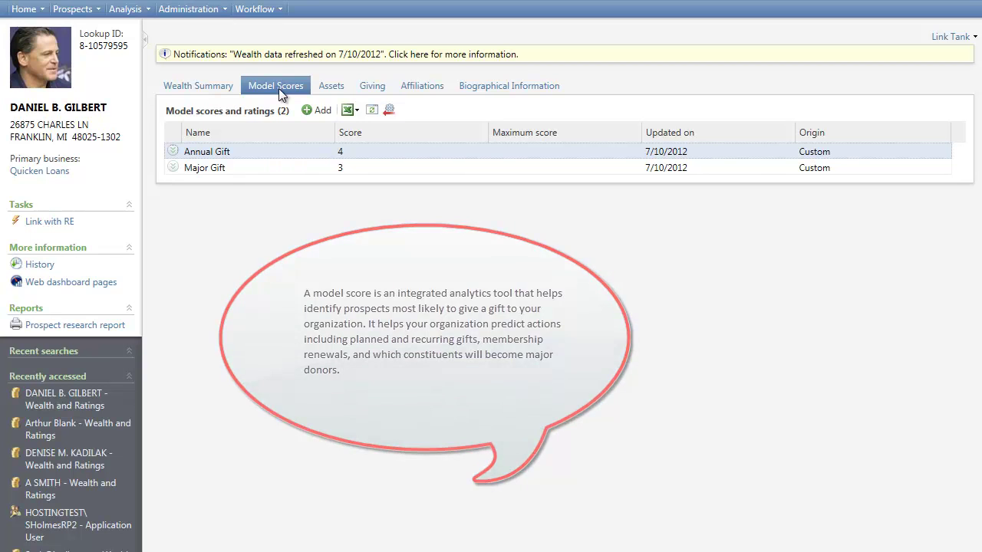
{"action": "left_click", "coordinate": [173, 152]}
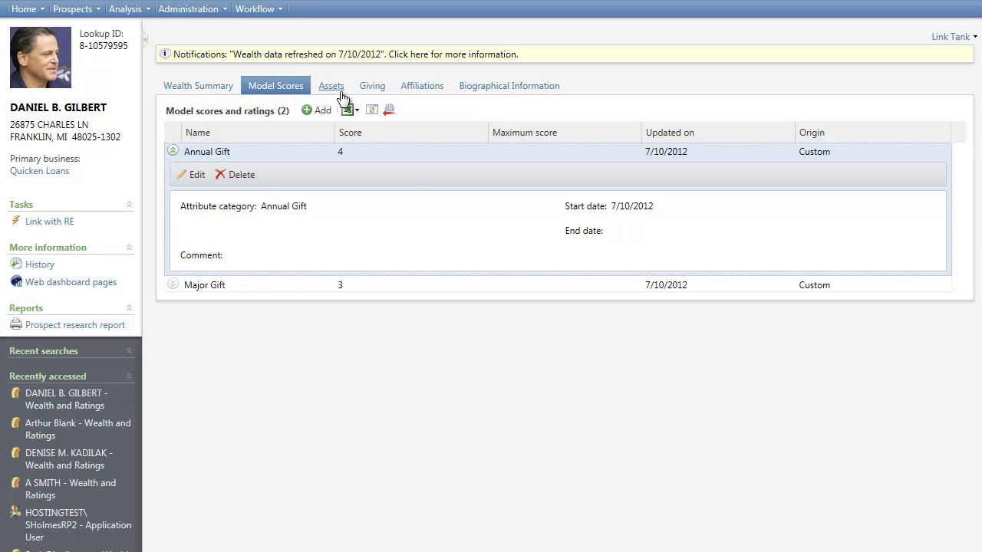
Step: Show the Assets tab with the Securities section listing its four holdings
{"action": "left_click", "coordinate": [339, 89]}
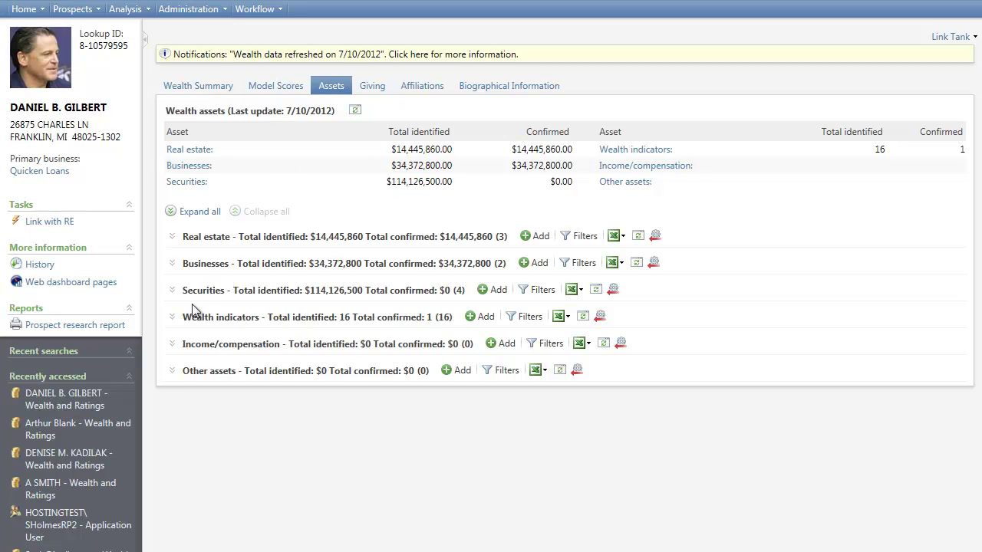
{"action": "left_click", "coordinate": [173, 292]}
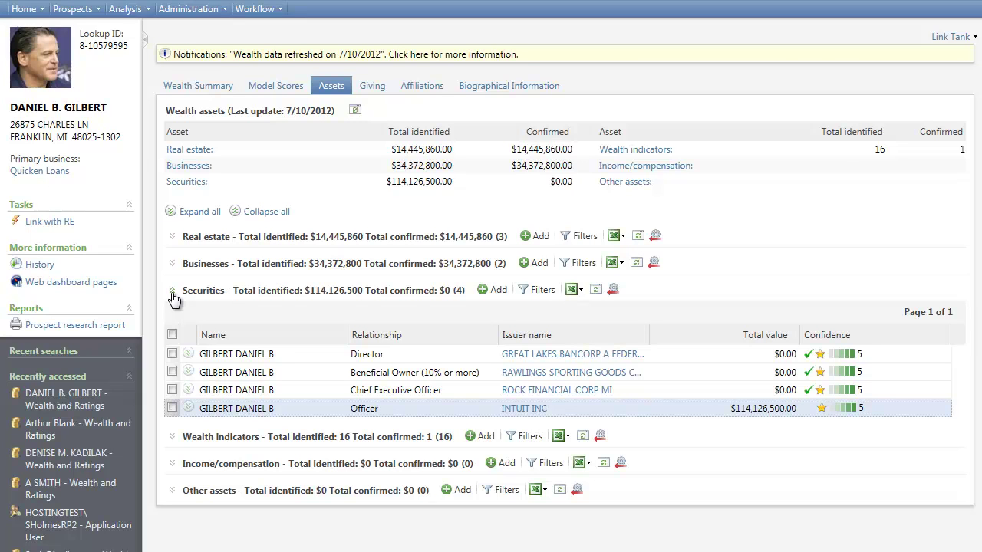
Step: Expand the INTUIT INC holding's details, then expand and collapse all asset categories
{"action": "left_click", "coordinate": [188, 409]}
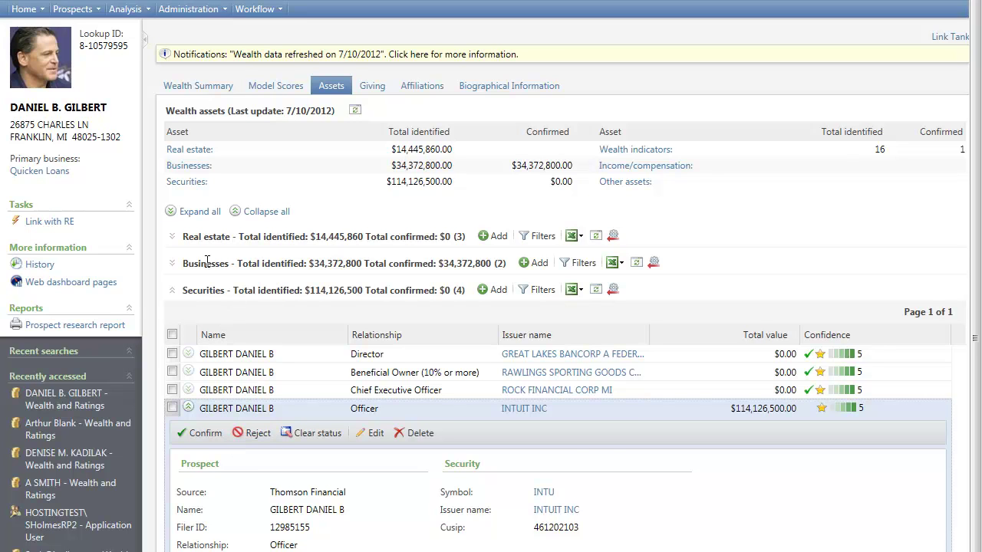
{"action": "left_click", "coordinate": [207, 219]}
{"action": "left_click", "coordinate": [275, 213]}
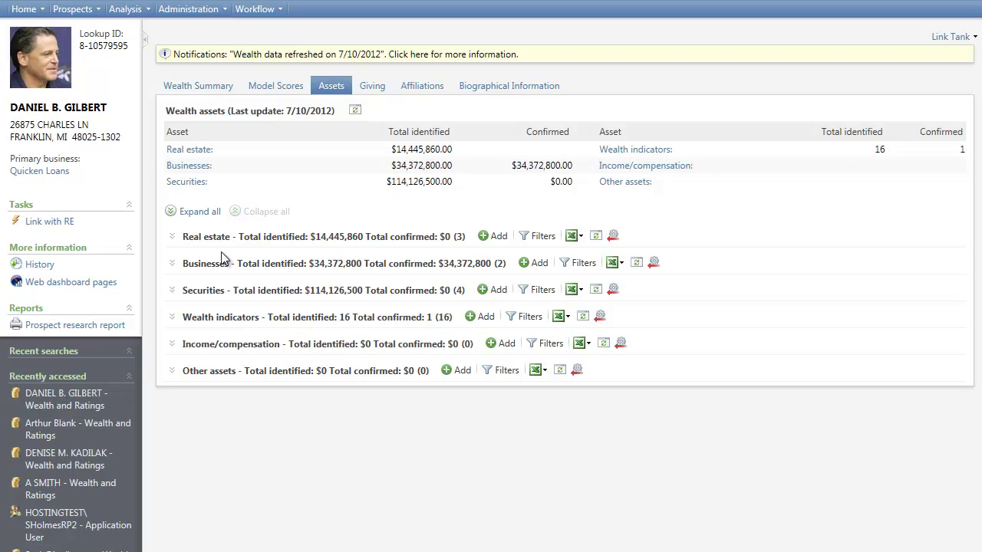
Step: Select both Businesses records and reject them, dropping Businesses to $0
{"action": "left_click", "coordinate": [173, 264]}
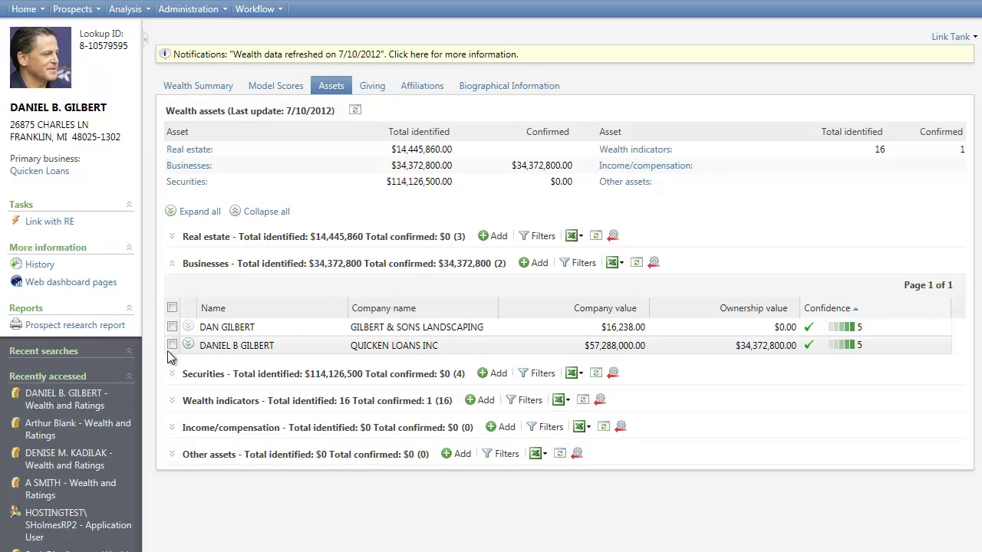
{"action": "left_click", "coordinate": [172, 308]}
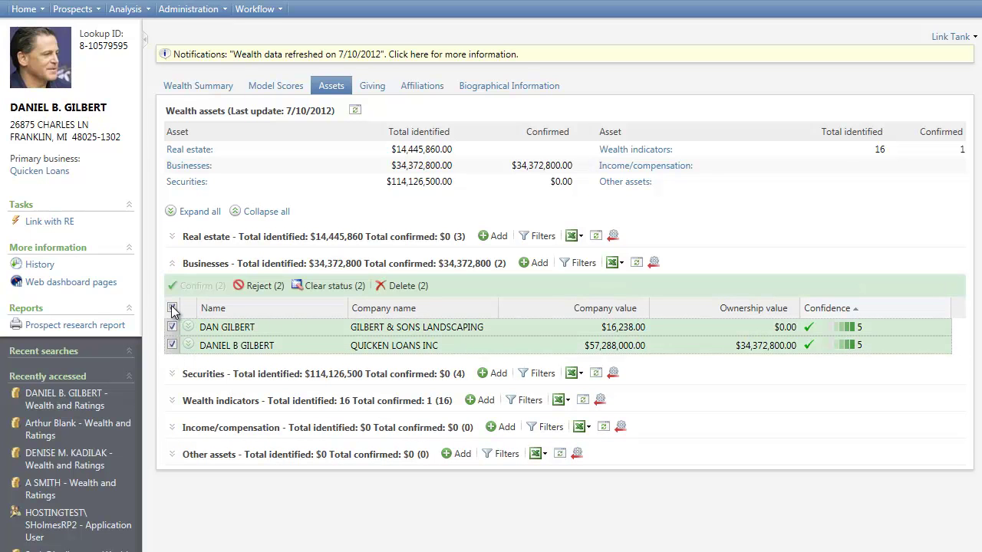
{"action": "left_click", "coordinate": [262, 288]}
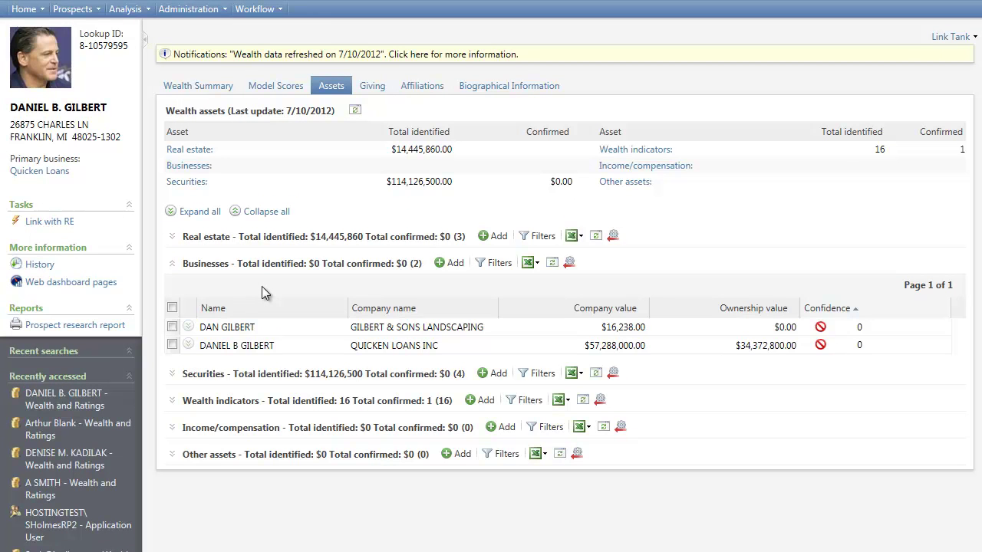
Step: Collapse Businesses and list the 16 Wealth indicators sorted by Confidence, highest first
{"action": "left_click", "coordinate": [173, 264]}
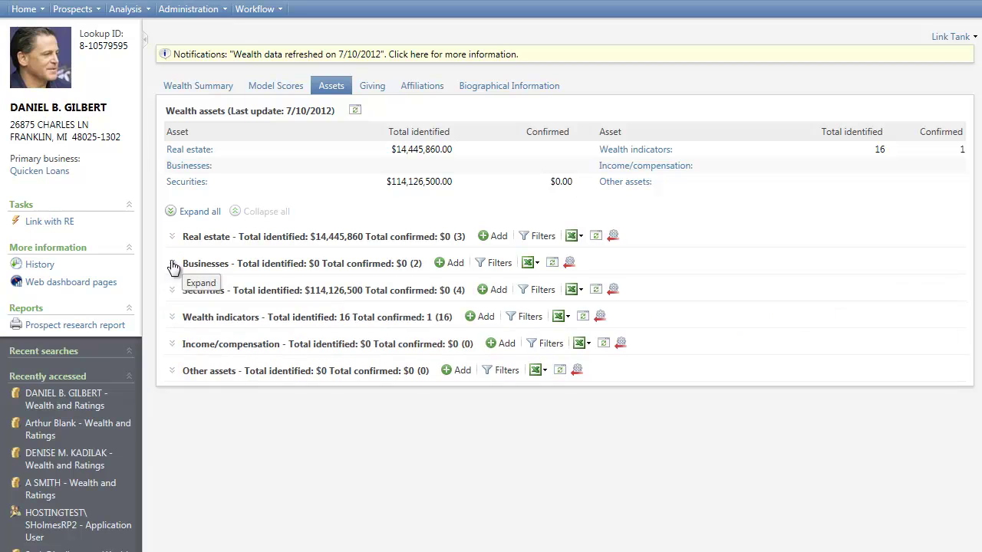
{"action": "left_click", "coordinate": [172, 317]}
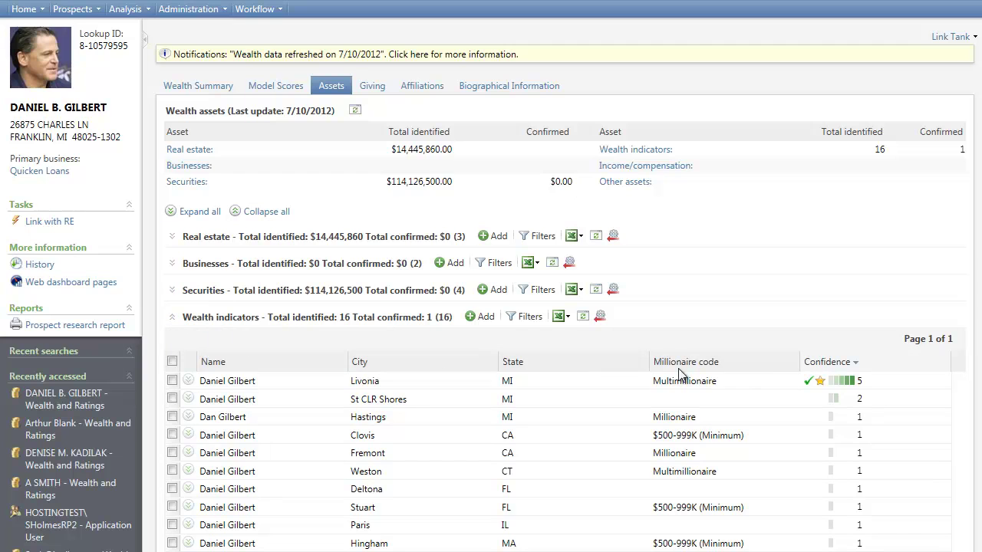
{"action": "left_click", "coordinate": [857, 361]}
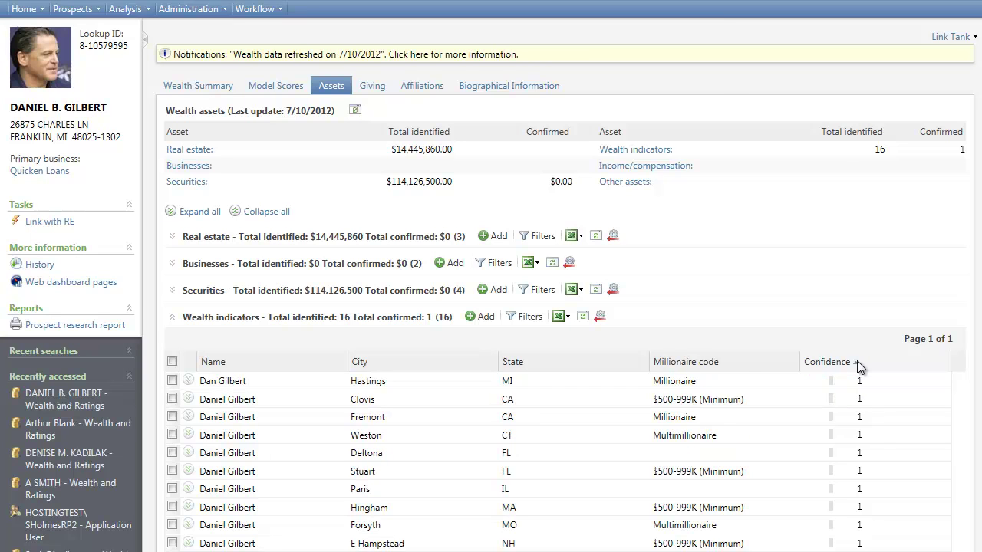
{"action": "left_click", "coordinate": [857, 361]}
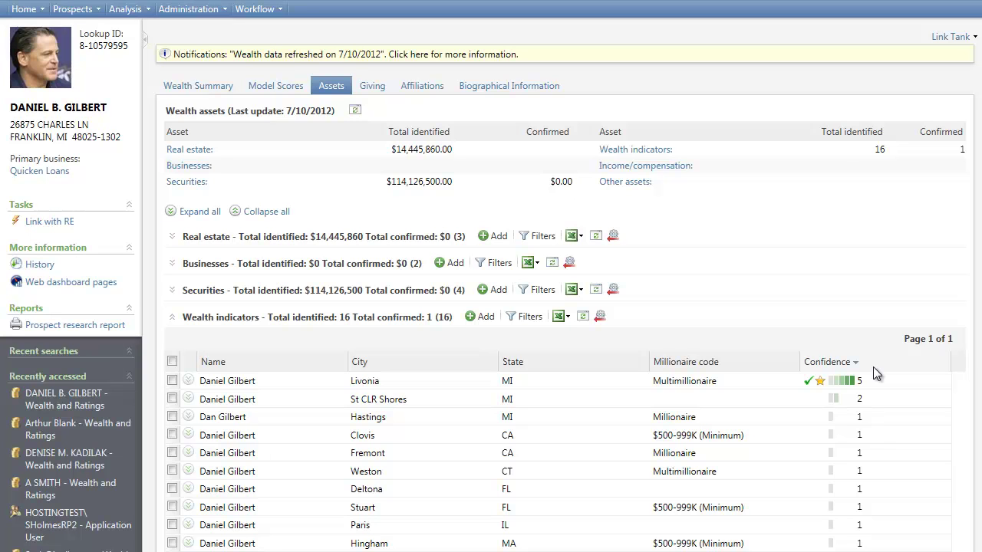
Step: Filter the Wealth indicators to confidence '4 and above'
{"action": "left_click", "coordinate": [529, 317]}
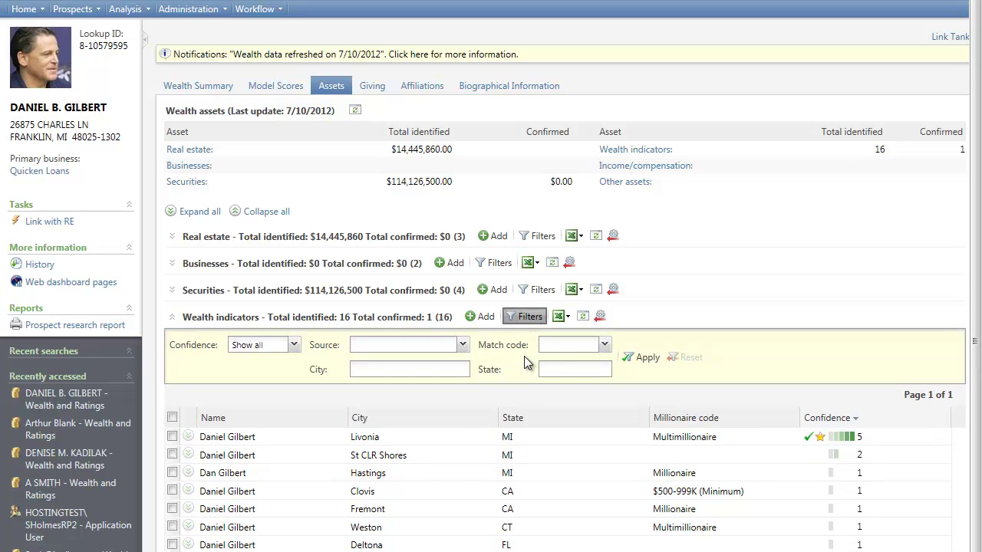
{"action": "left_click", "coordinate": [293, 347]}
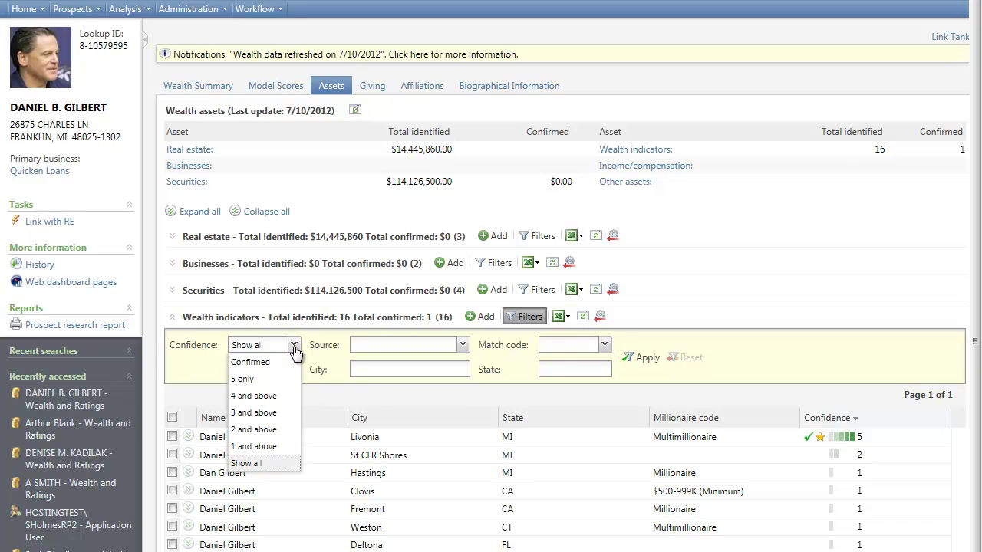
{"action": "left_click", "coordinate": [240, 397]}
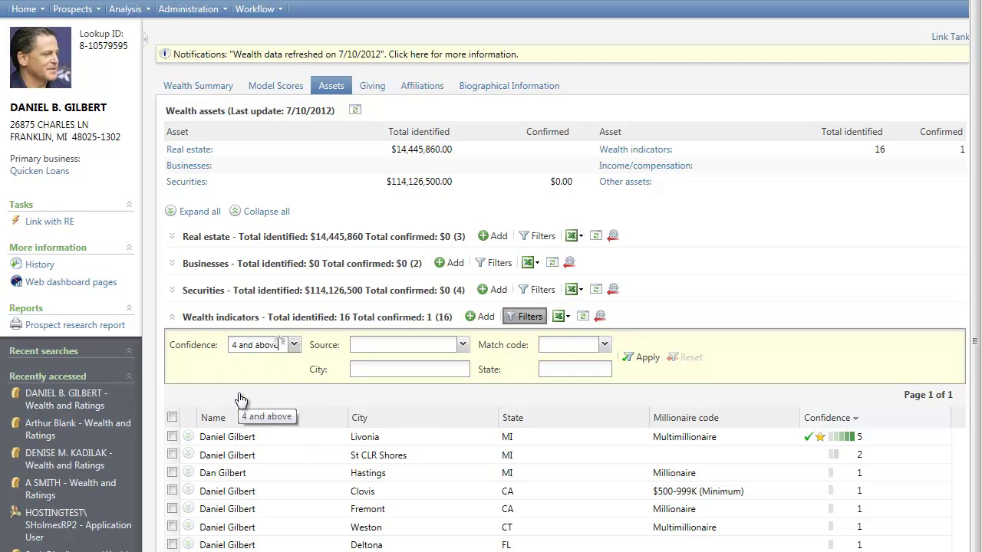
{"action": "left_click", "coordinate": [638, 365]}
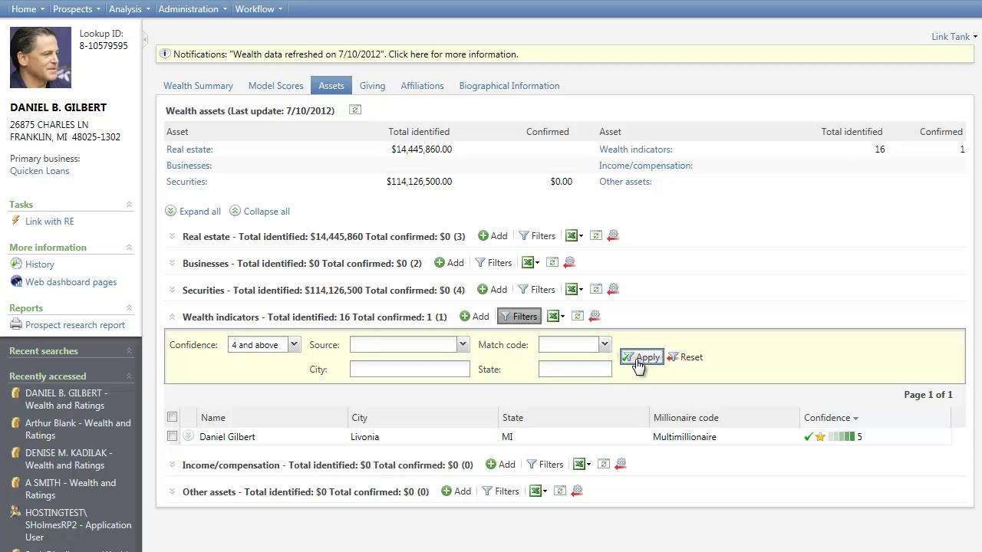
{"action": "left_click", "coordinate": [563, 319]}
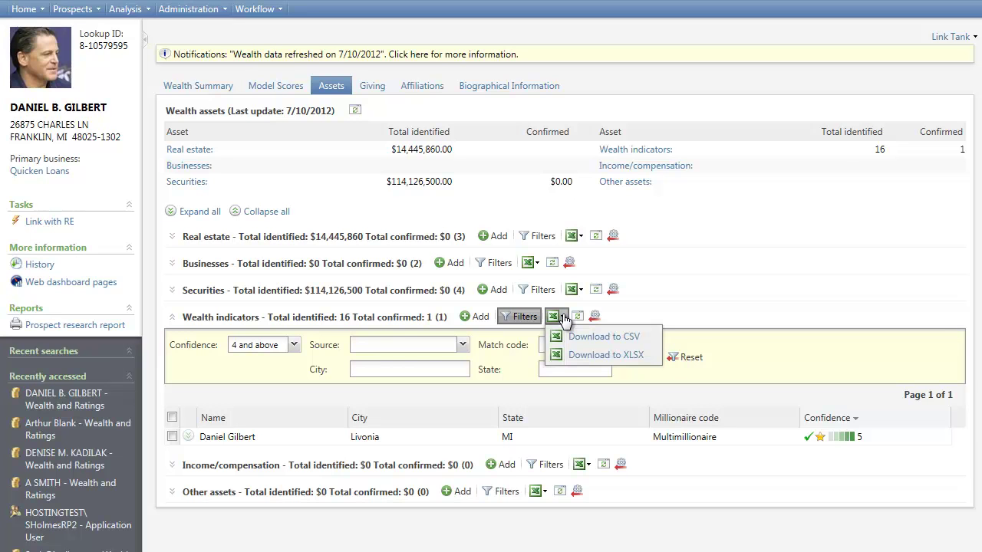
{"action": "left_click", "coordinate": [595, 355]}
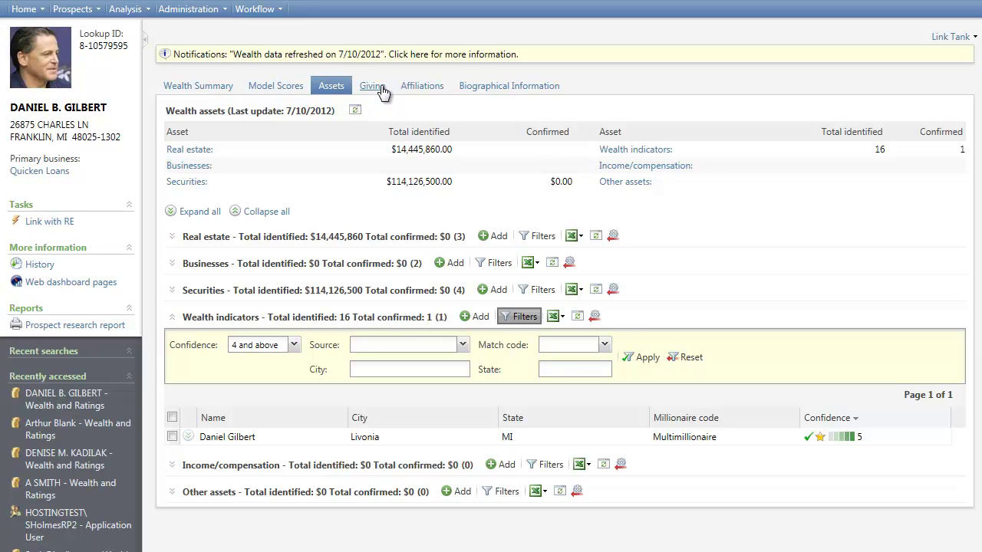
Step: Switch to the Giving tab showing philanthropic and political giving totals
{"action": "left_click", "coordinate": [380, 85]}
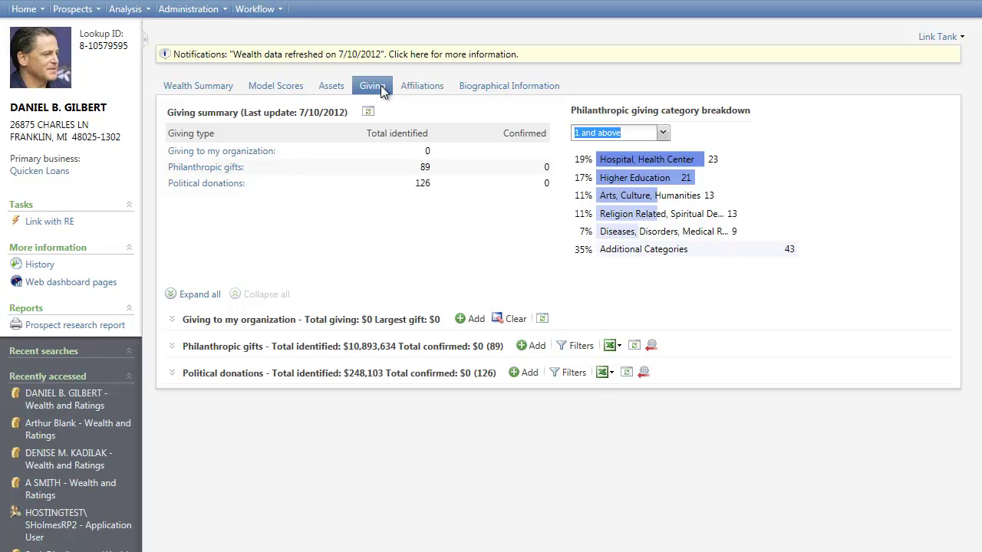
Step: Expand Philanthropic gifts and the $1,000 Children's Hospital of Michigan gift details
{"action": "left_click", "coordinate": [175, 351]}
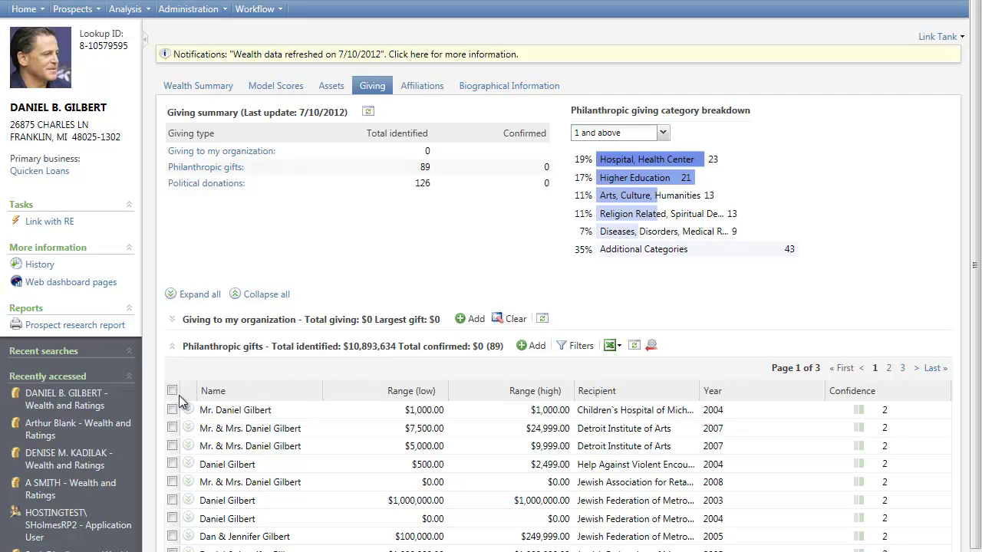
{"action": "left_click", "coordinate": [188, 410]}
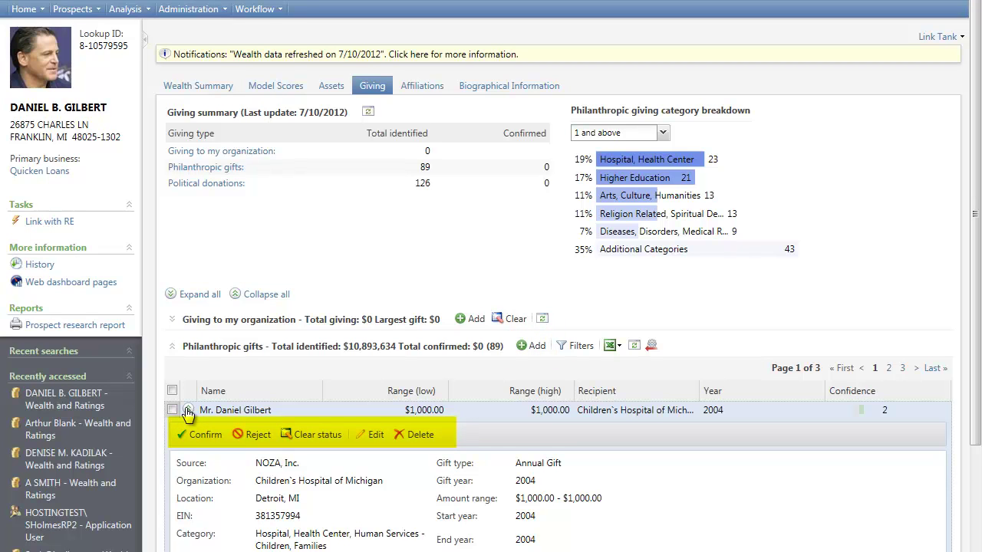
Step: Show the Affiliations tab and expand the 23 nonprofit affiliation records
{"action": "left_click", "coordinate": [439, 91]}
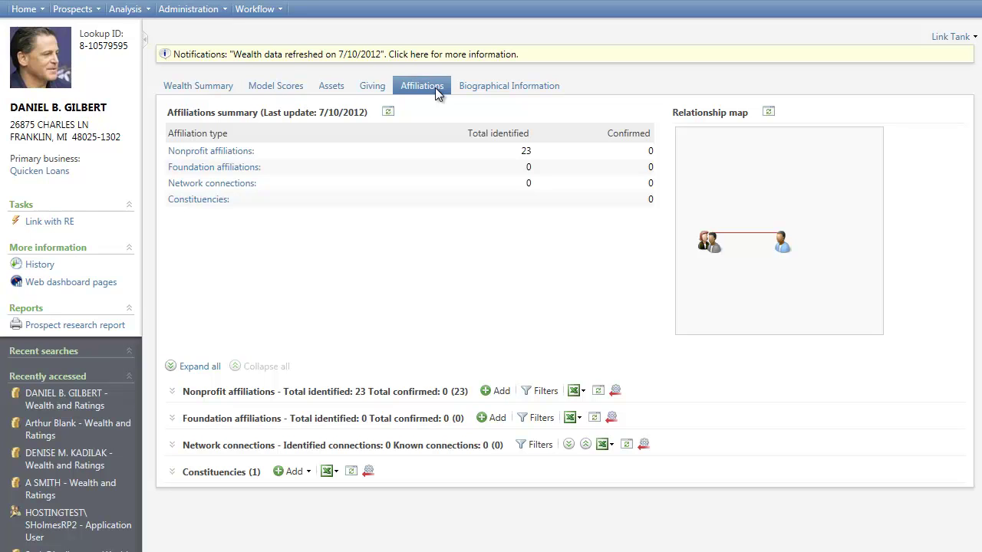
{"action": "left_click", "coordinate": [173, 392]}
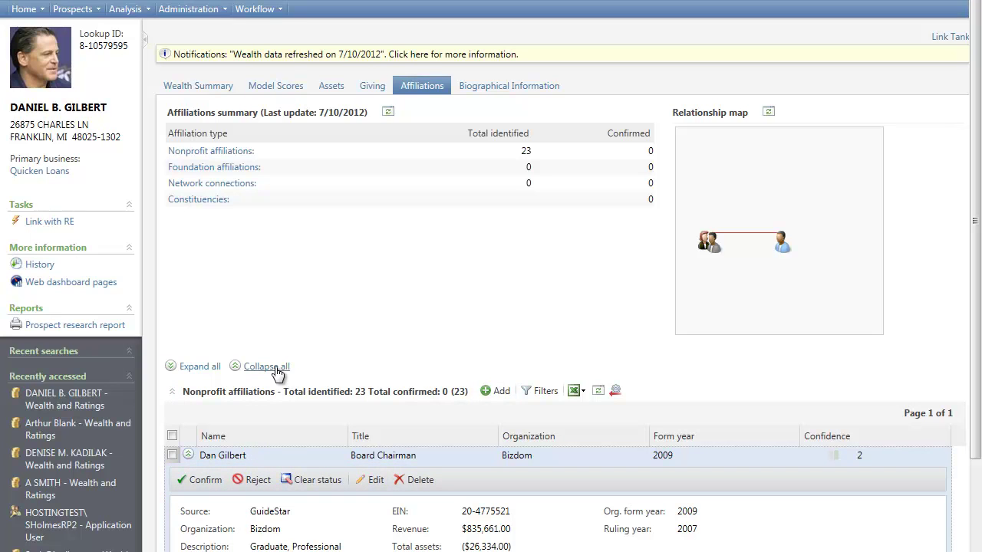
{"action": "left_click", "coordinate": [266, 367]}
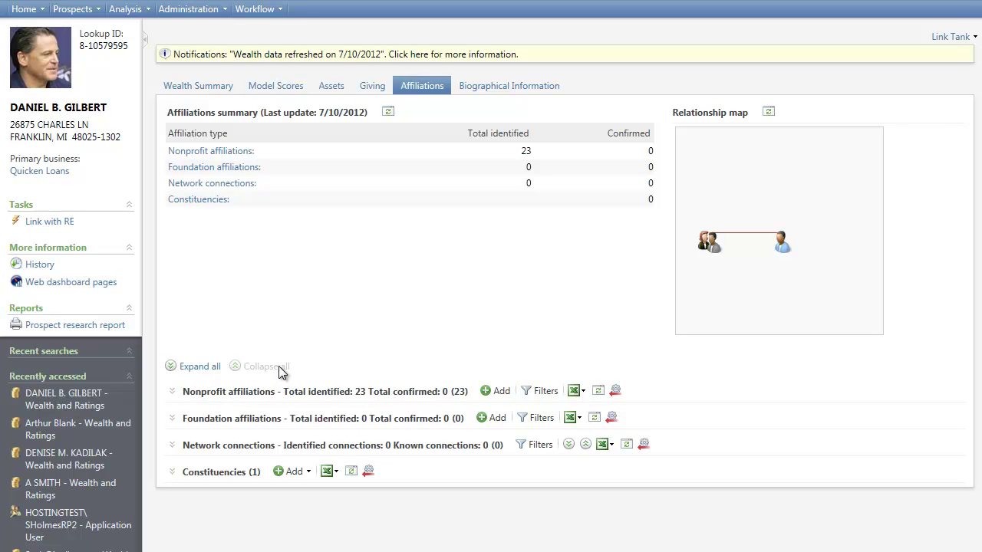
{"action": "left_click", "coordinate": [172, 472]}
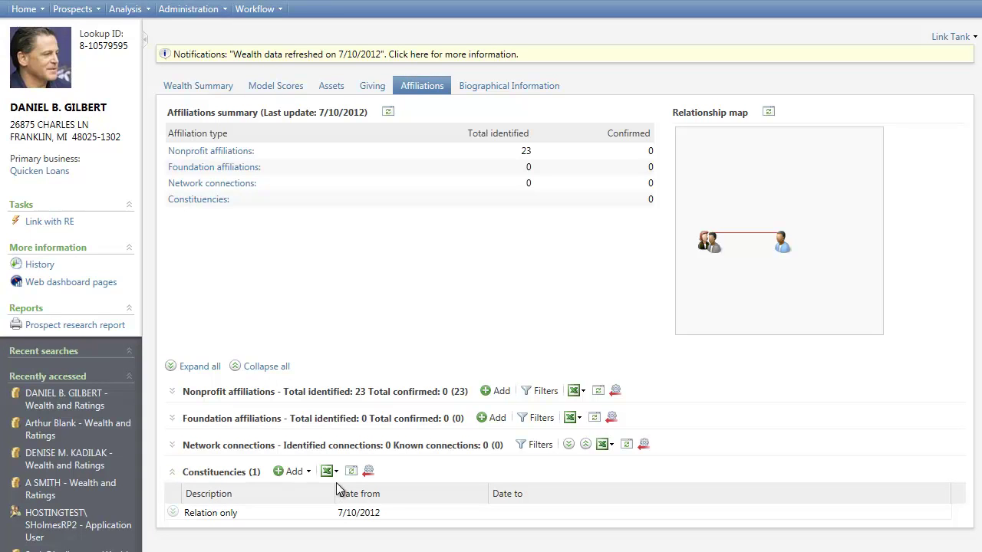
{"action": "left_click", "coordinate": [174, 473]}
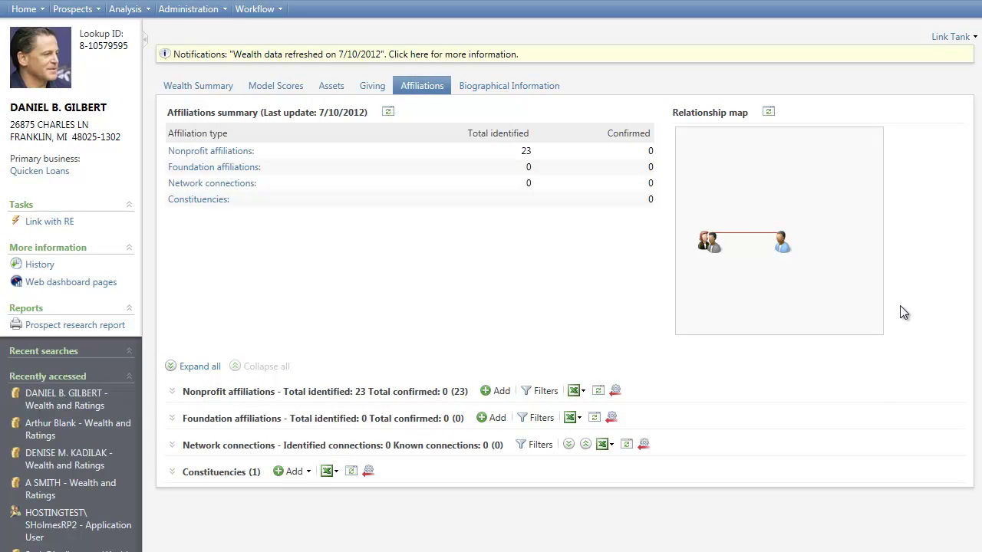
{"action": "mouse_move", "coordinate": [709, 248]}
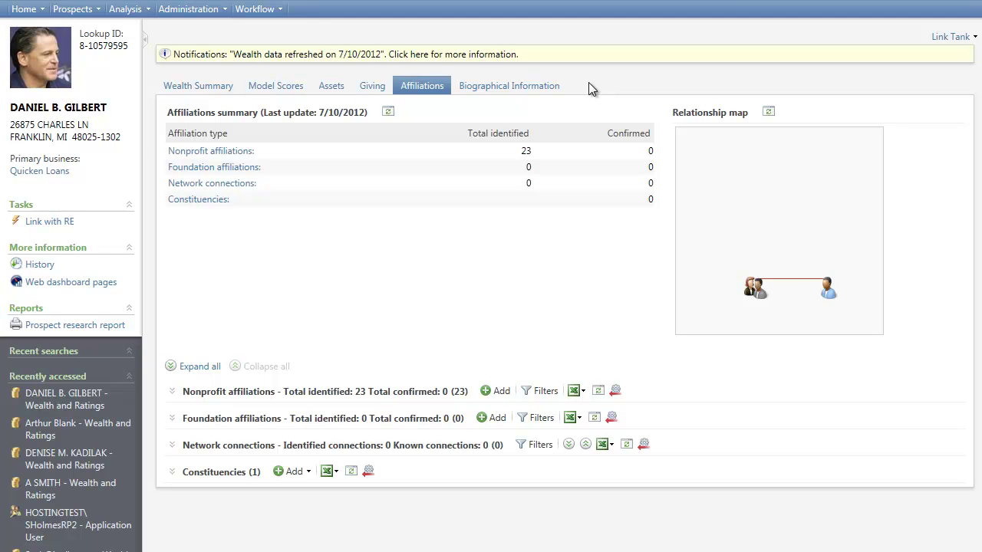
Step: Open Biographical Information and expand the Who's Who biographical data record with name and address
{"action": "left_click", "coordinate": [529, 90]}
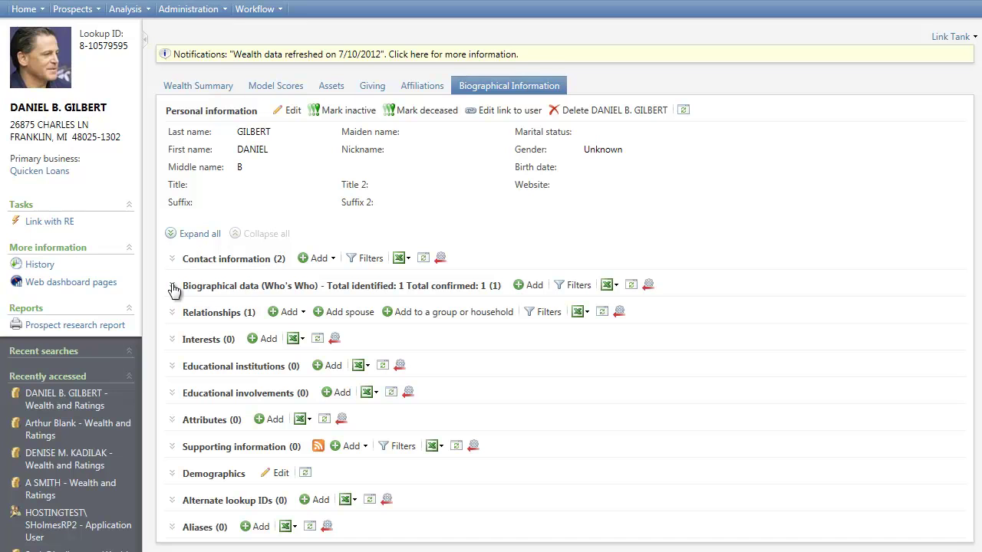
{"action": "left_click", "coordinate": [173, 289]}
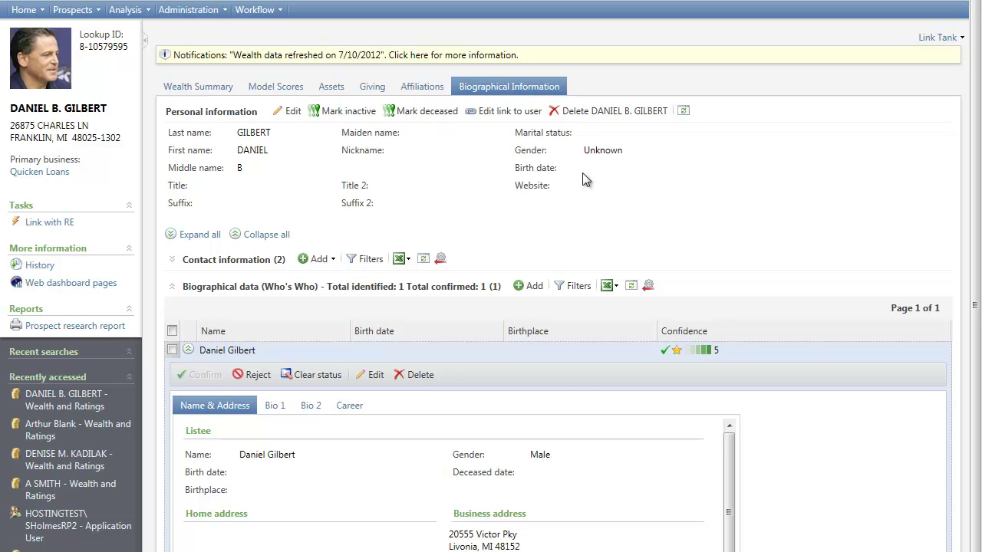
Step: Cycle through Wealth Summary and Giving back to Model Scores showing Annual Gift 4, Major Gift 3
{"action": "left_click", "coordinate": [205, 87]}
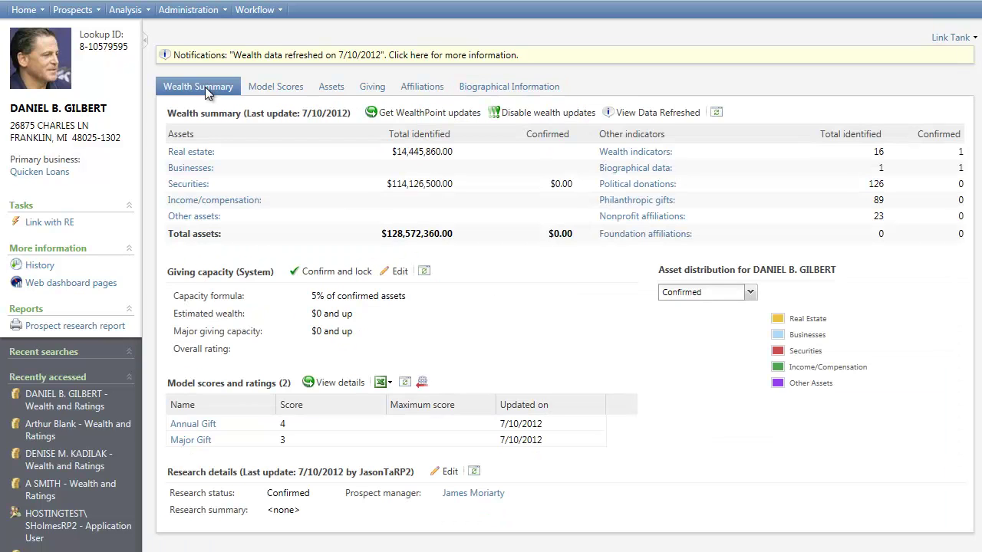
{"action": "left_click", "coordinate": [367, 89]}
{"action": "left_click", "coordinate": [284, 91]}
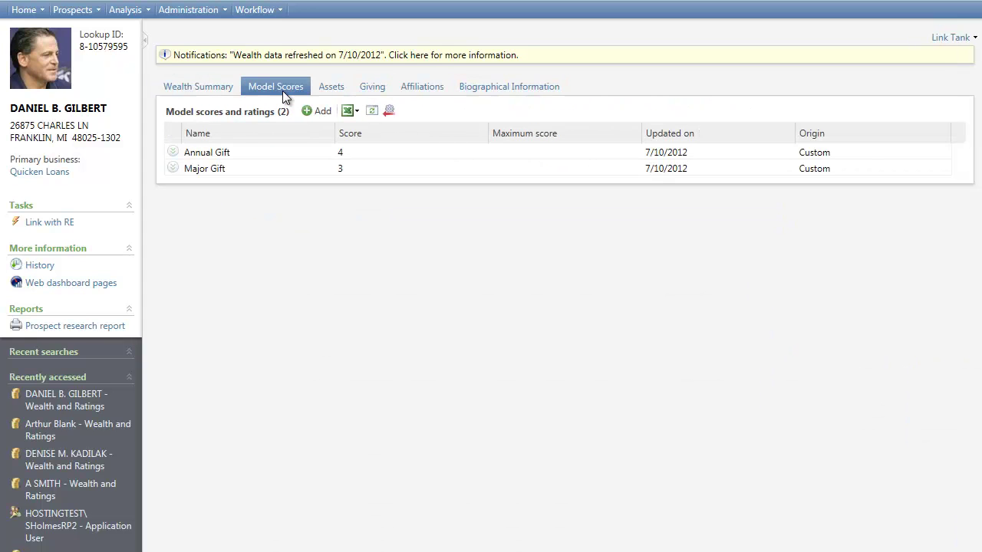